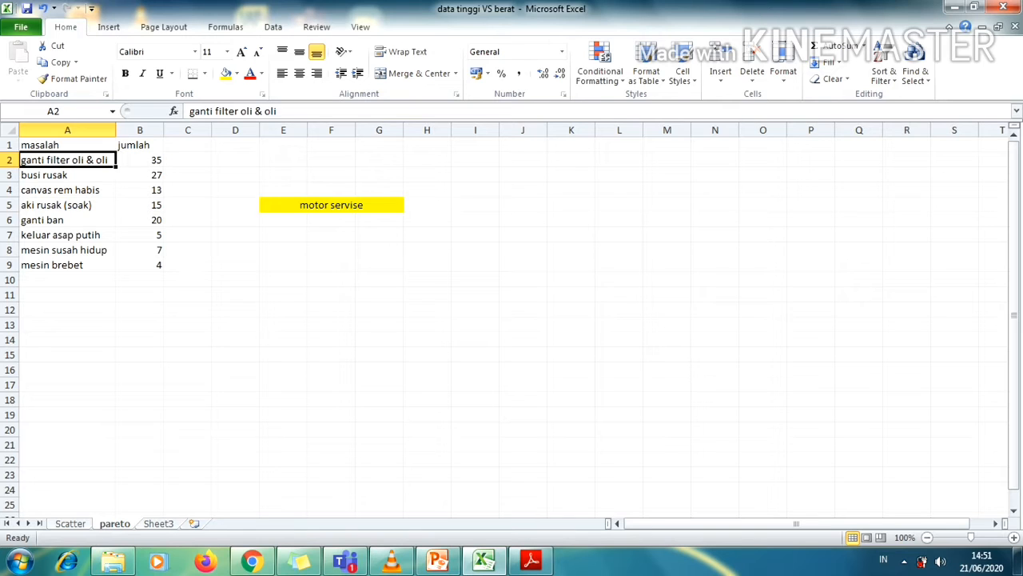
pyautogui.click(188, 160)
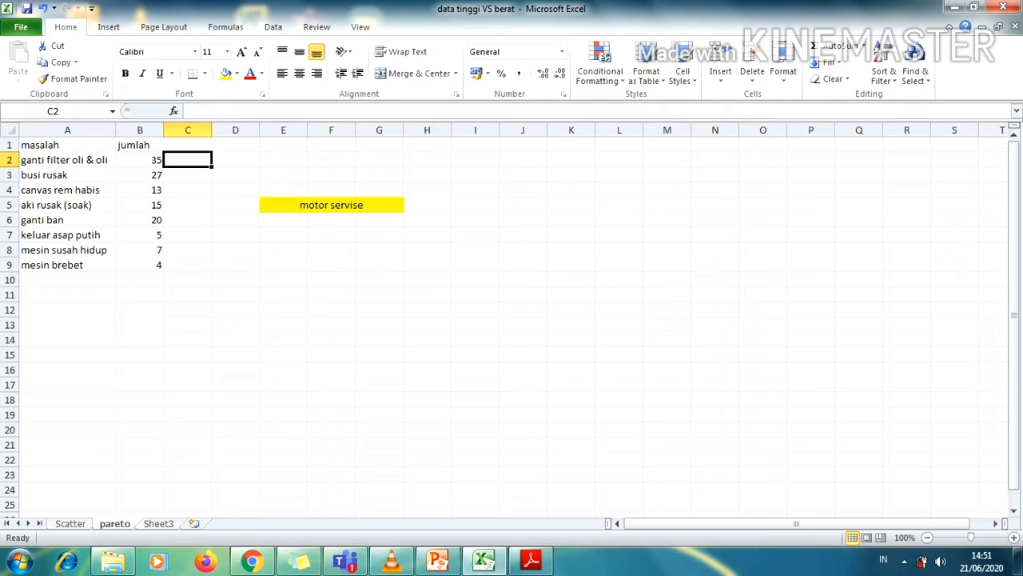
pyautogui.click(140, 160)
pyautogui.click(188, 175)
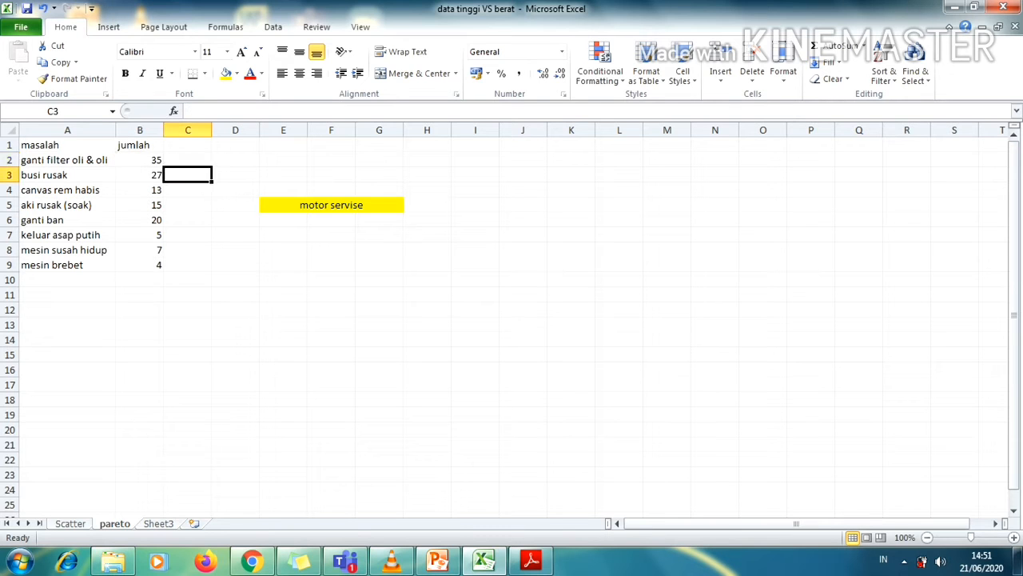
# Step: Switch to Minitab 16 by launching it with a new, empty project
pyautogui.click(19, 561)
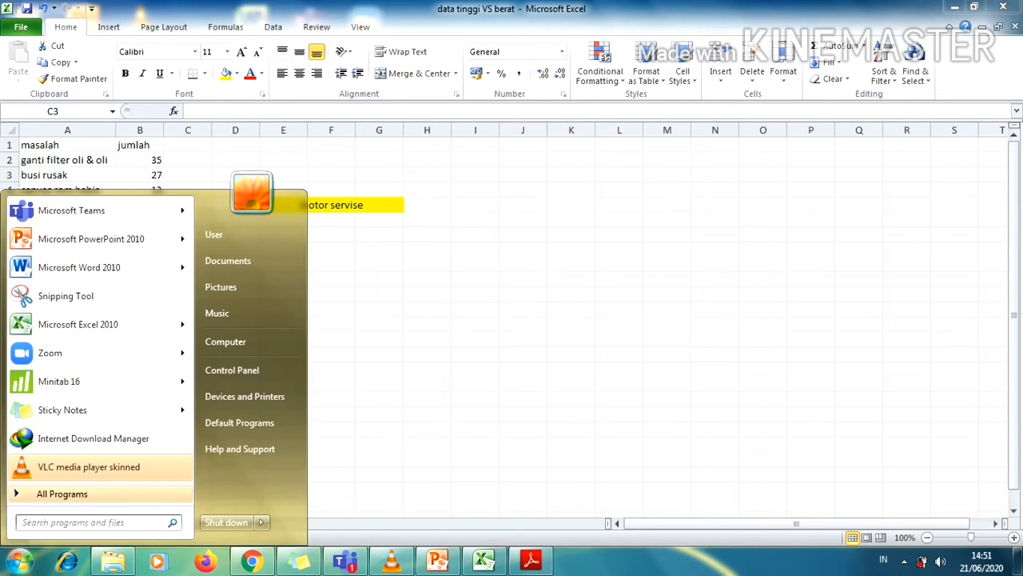
pyautogui.moveTo(183, 381)
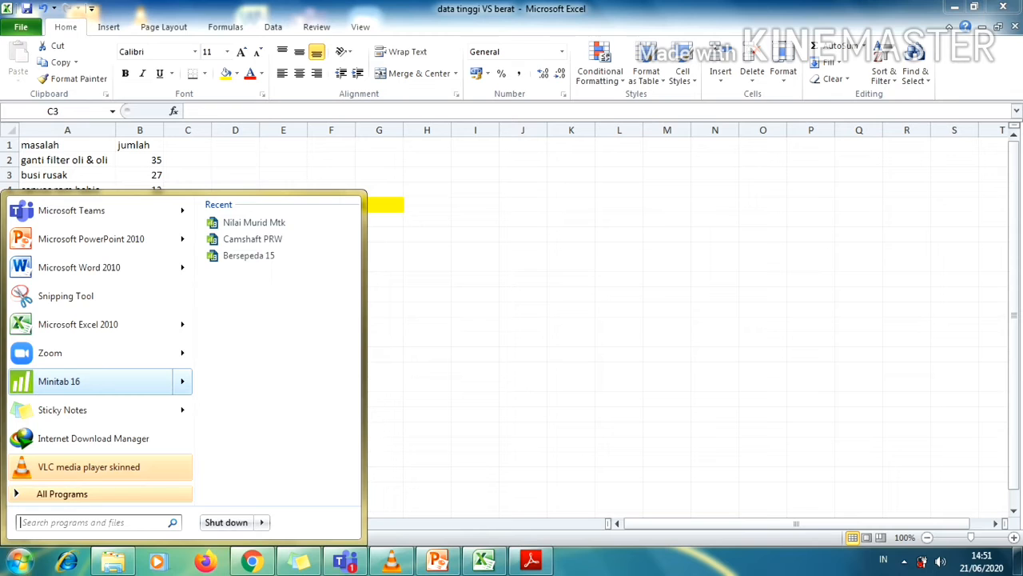
pyautogui.click(90, 382)
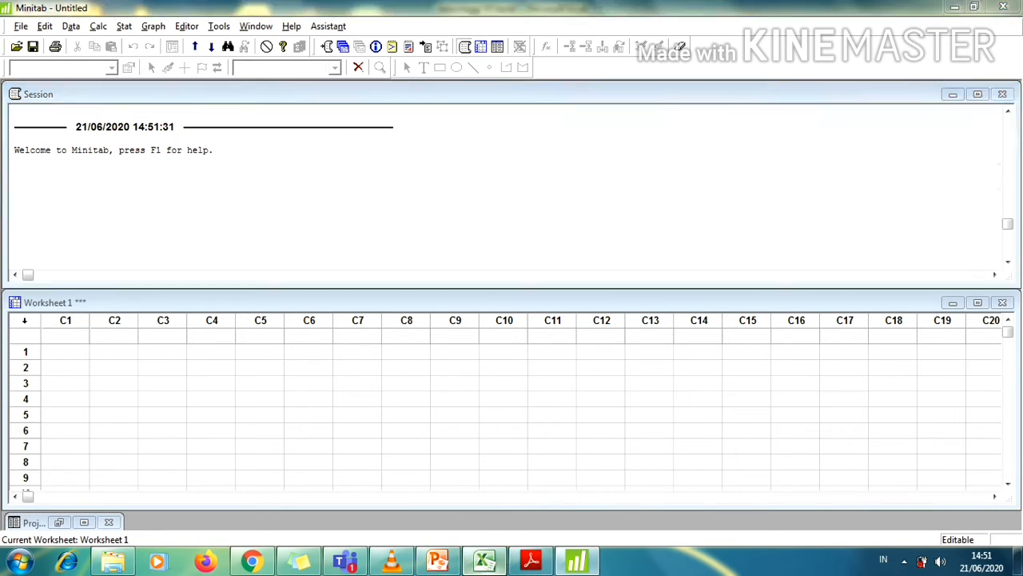
# Step: Copy the masalah and jumlah table (A1:B9) from the Excel pareto sheet into Minitab's Worksheet 1, with its headers in the C1 and C2 name row
pyautogui.click(484, 560)
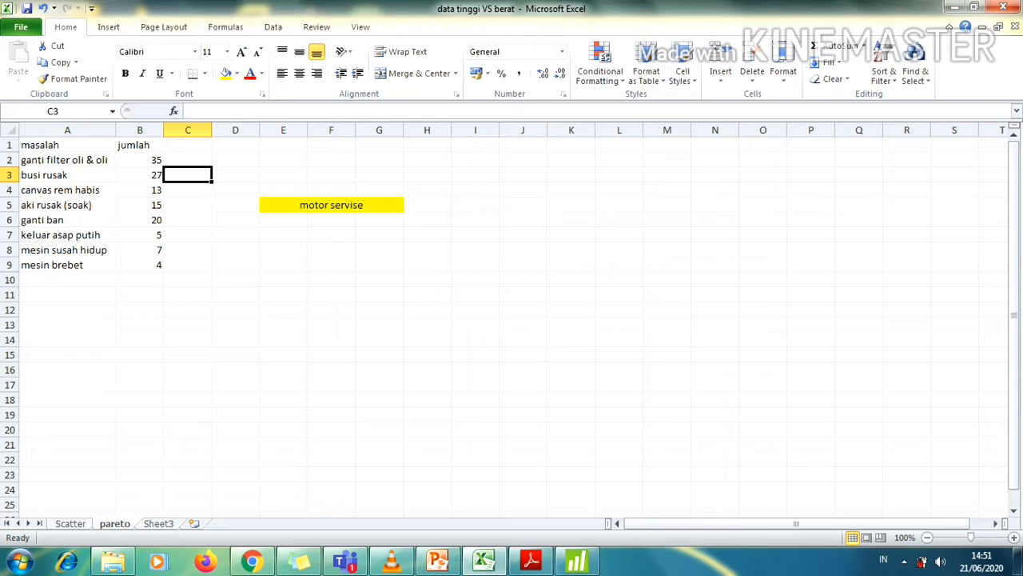
pyautogui.moveTo(40, 144); pyautogui.dragTo(140, 265)
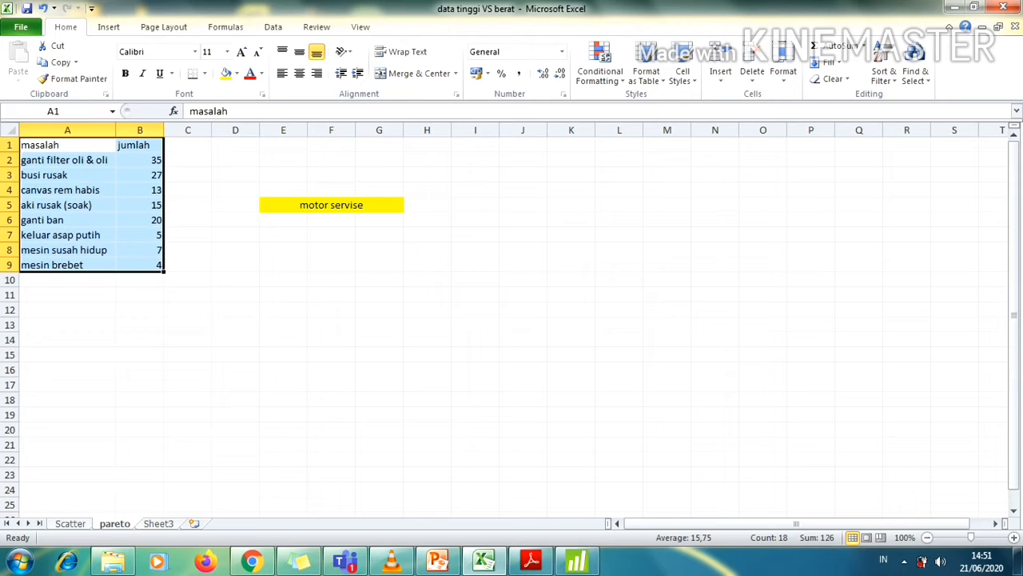
pyautogui.hotkey('ctrl', 'c')
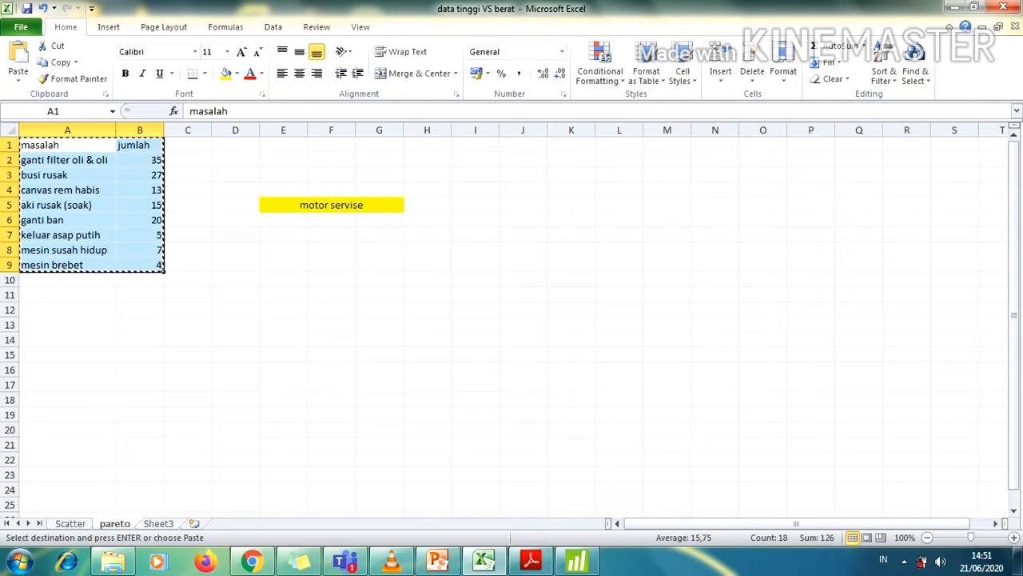
pyautogui.click(577, 561)
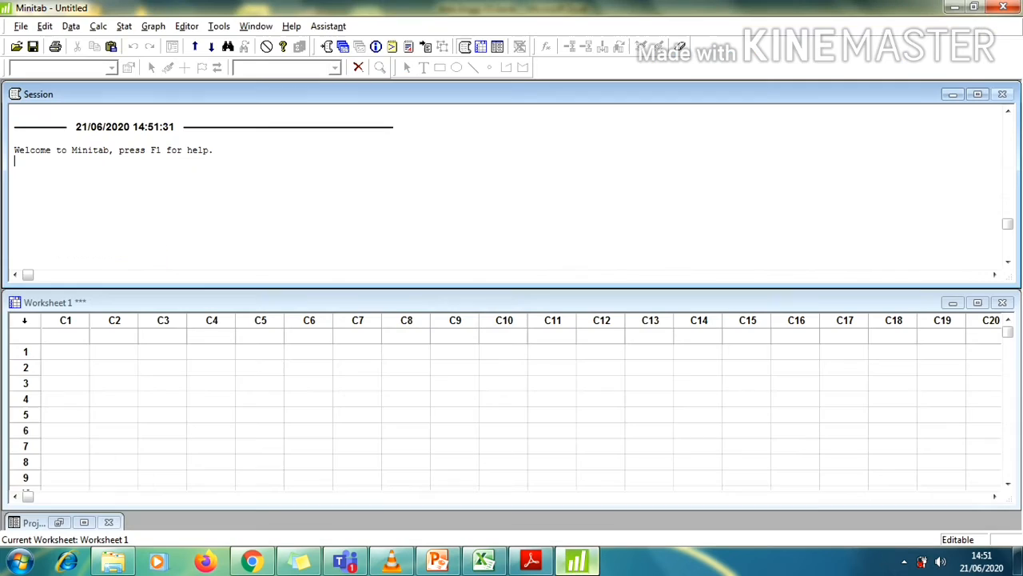
pyautogui.click(64, 336)
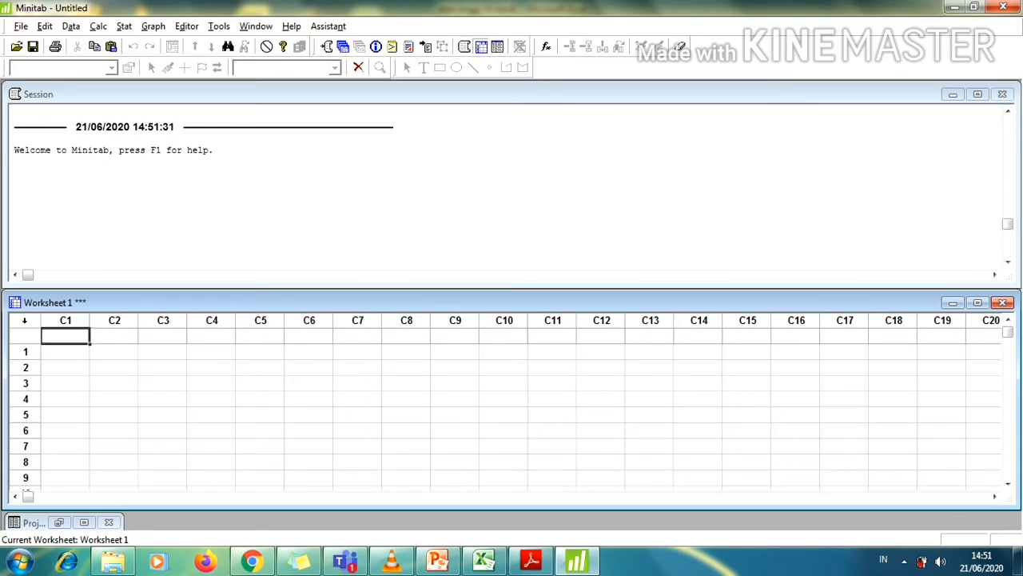
pyautogui.hotkey('ctrl', 'v')
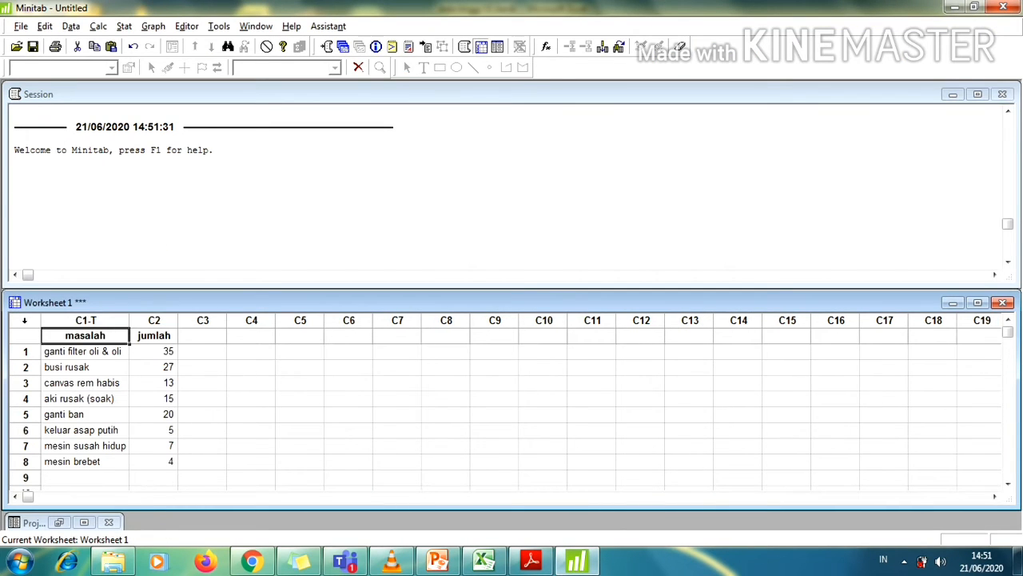
pyautogui.click(202, 367)
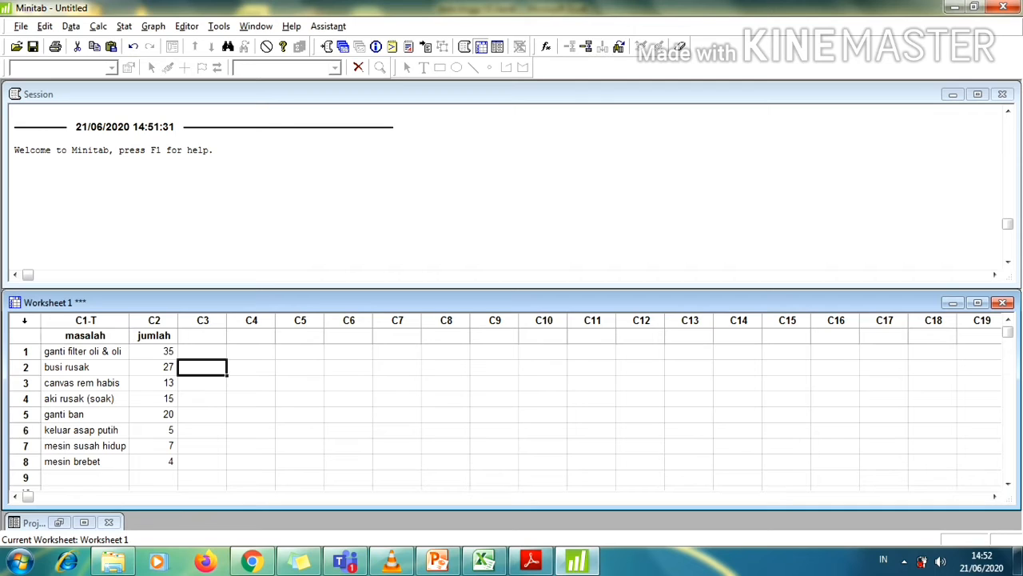
pyautogui.click(202, 351)
# Step: Create a Pareto chart with masalah as the defects data and jumlah as the frequencies, using the Do not combine option
pyautogui.click(124, 26)
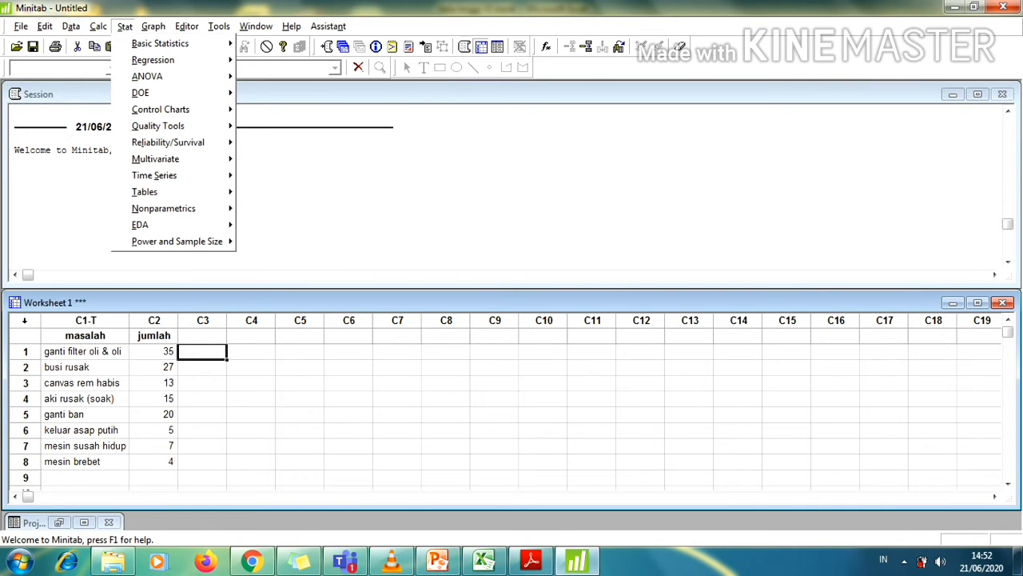
pyautogui.moveTo(157, 126)
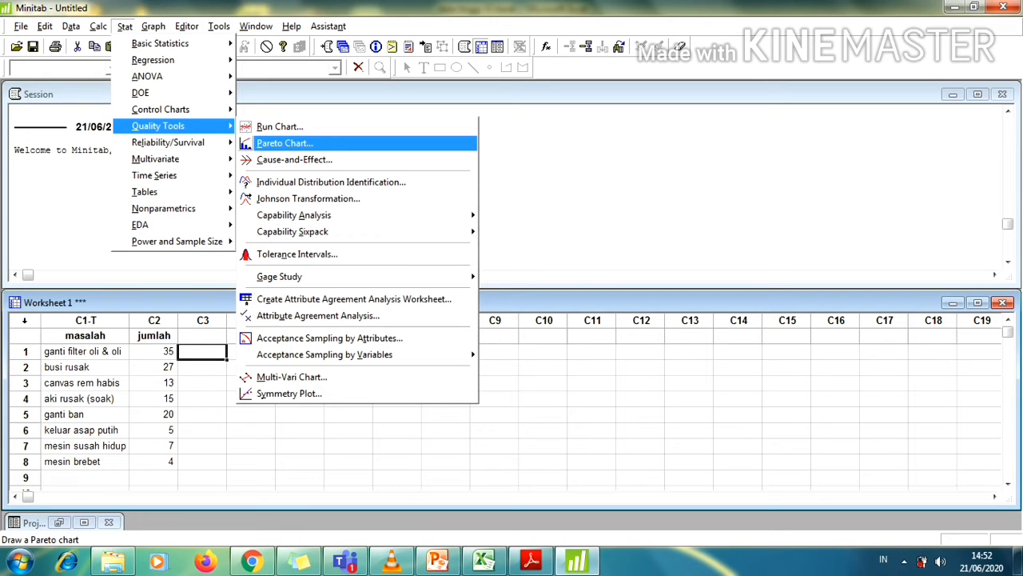
pyautogui.click(284, 143)
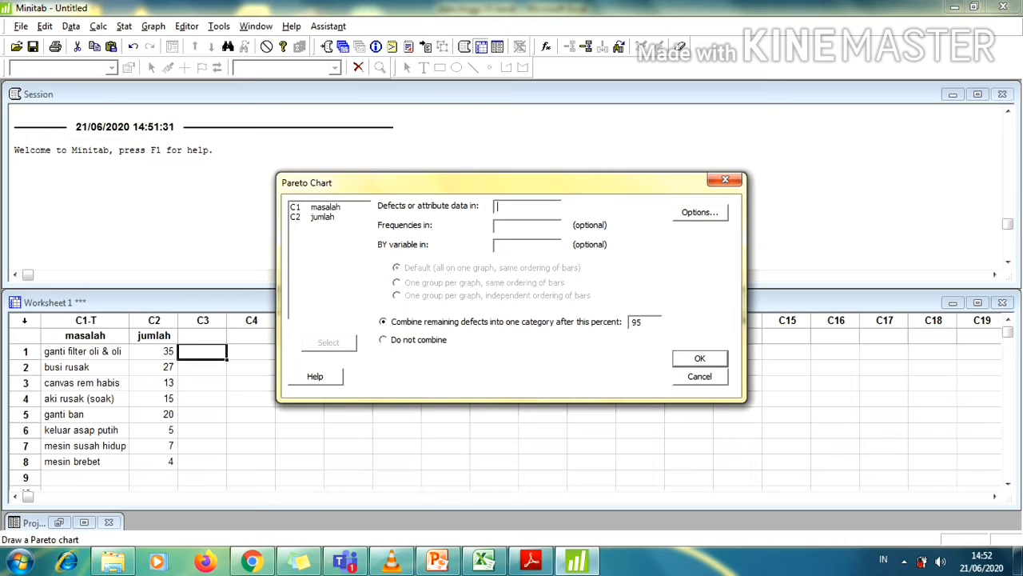
pyautogui.moveTo(480, 182); pyautogui.dragTo(470, 156)
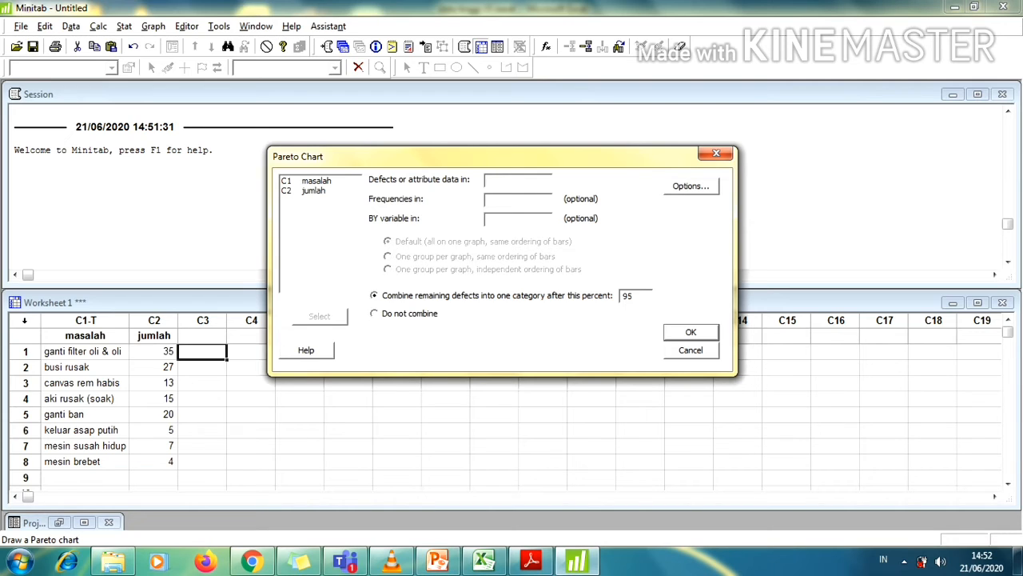
pyautogui.doubleClick(316, 181)
pyautogui.doubleClick(313, 181)
pyautogui.click(375, 314)
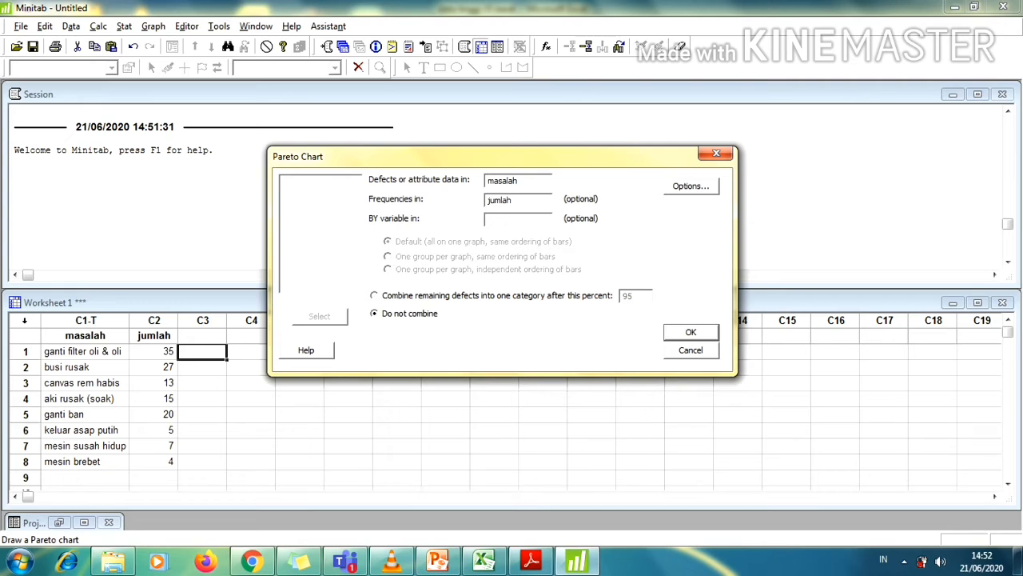
pyautogui.press('Return')
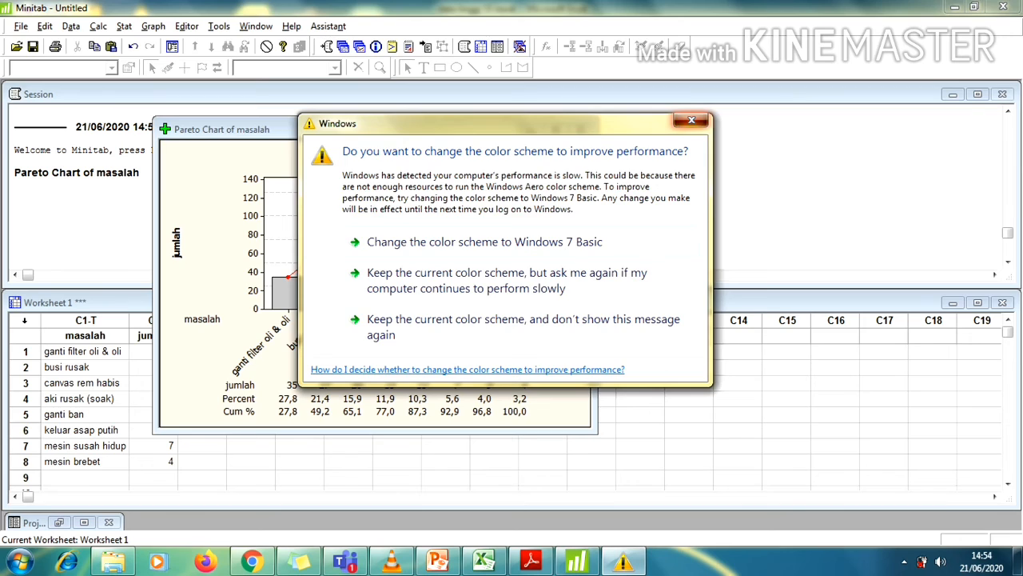
# Step: Dismiss the Windows color scheme prompt and examine the first two bars of the Pareto chart
pyautogui.click(692, 120)
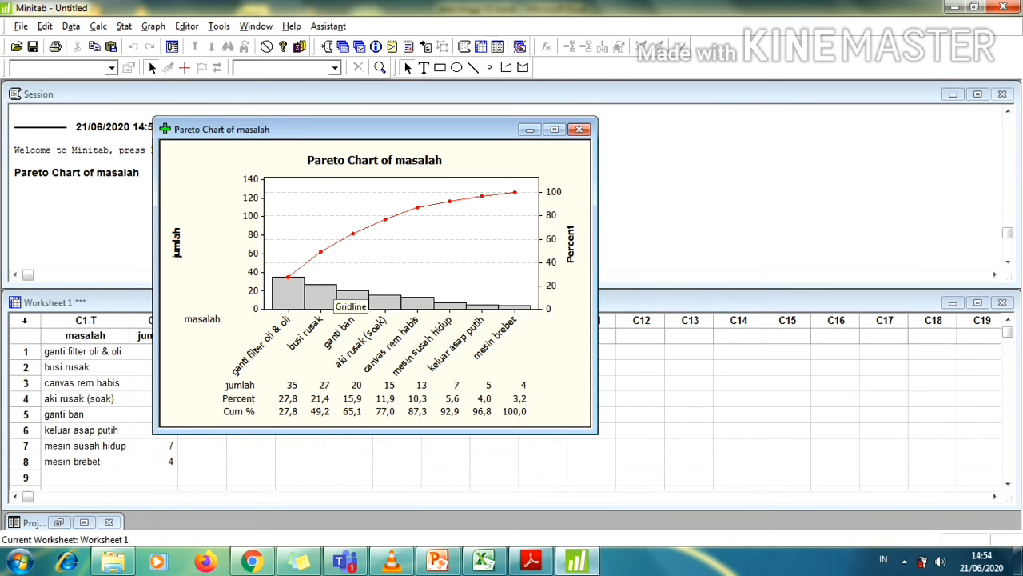
pyautogui.moveTo(287, 299)
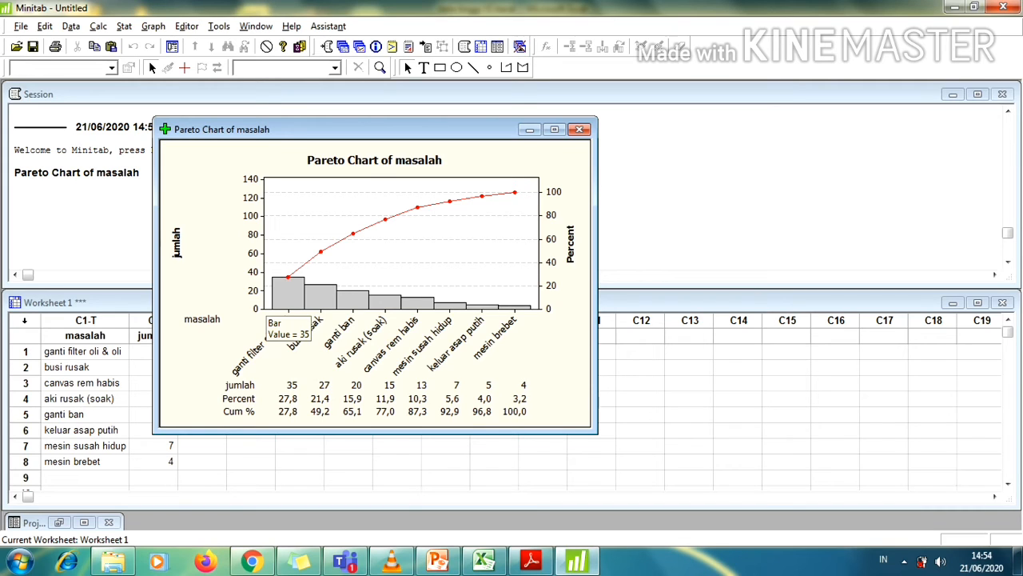
pyautogui.moveTo(320, 301)
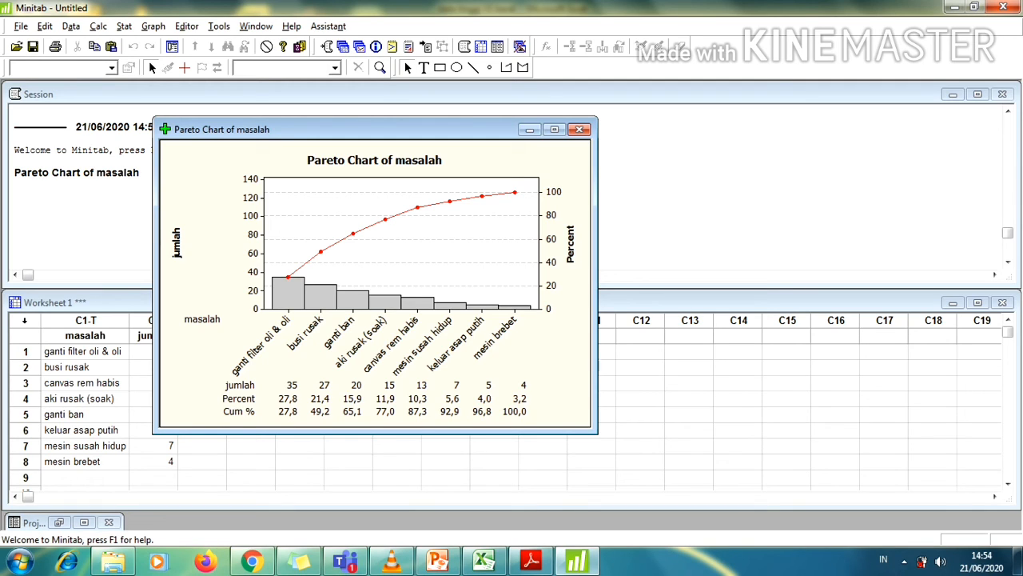
# Step: Minimize the first chart and create a second Pareto chart of masalah by jumlah, combining remaining defects into one category after 80 percent
pyautogui.click(529, 129)
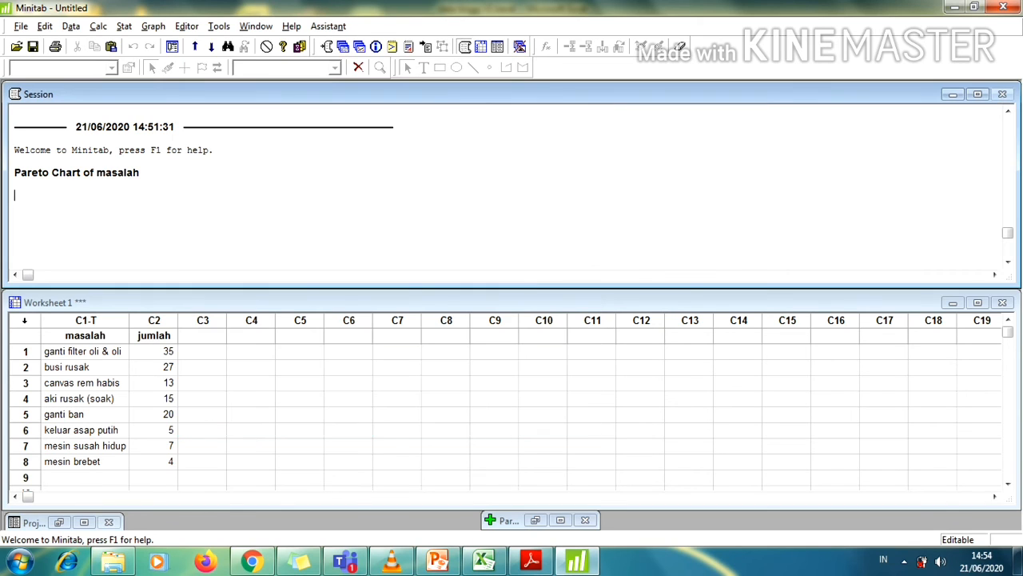
pyautogui.click(125, 26)
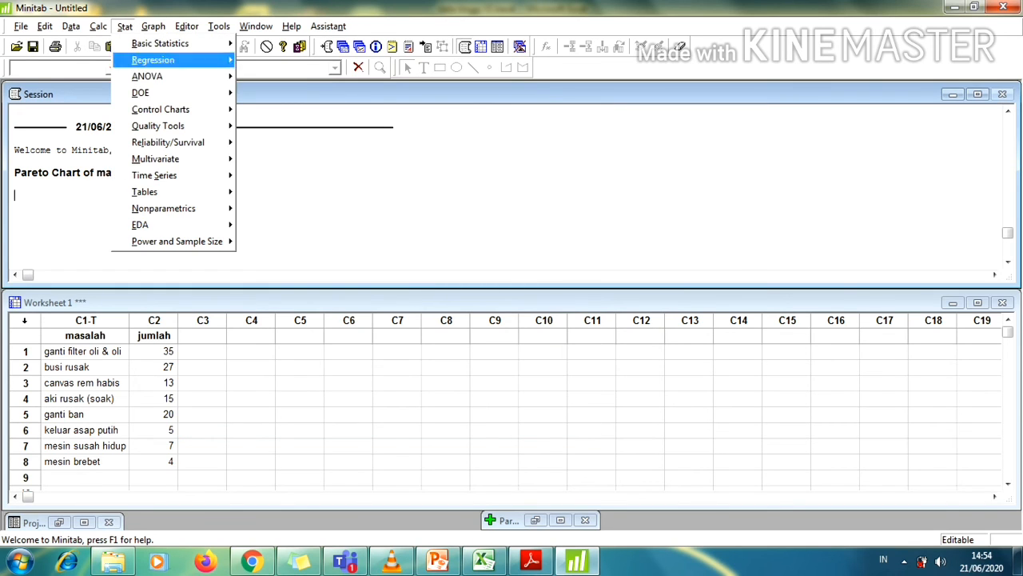
pyautogui.moveTo(160, 125)
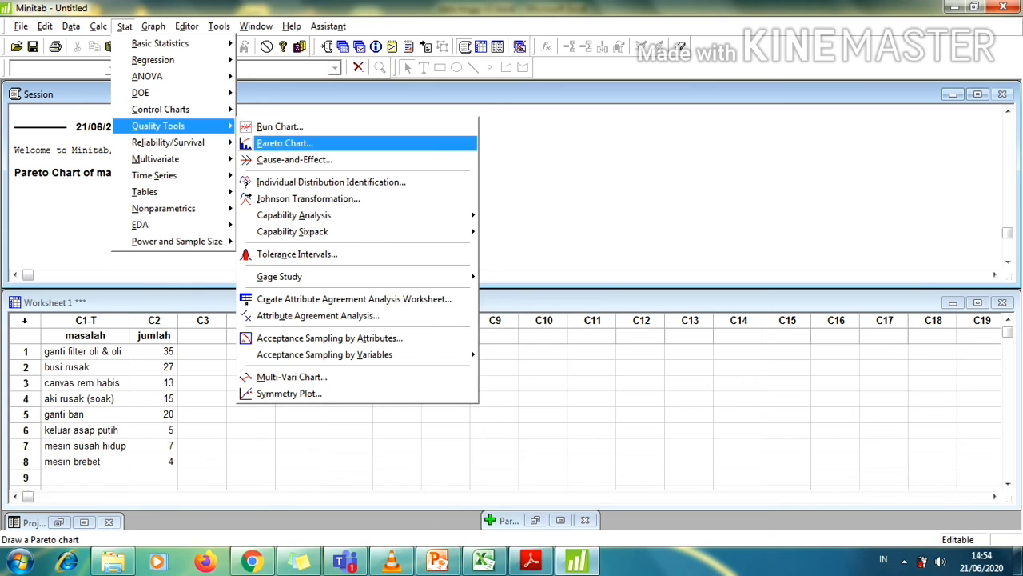
pyautogui.click(284, 142)
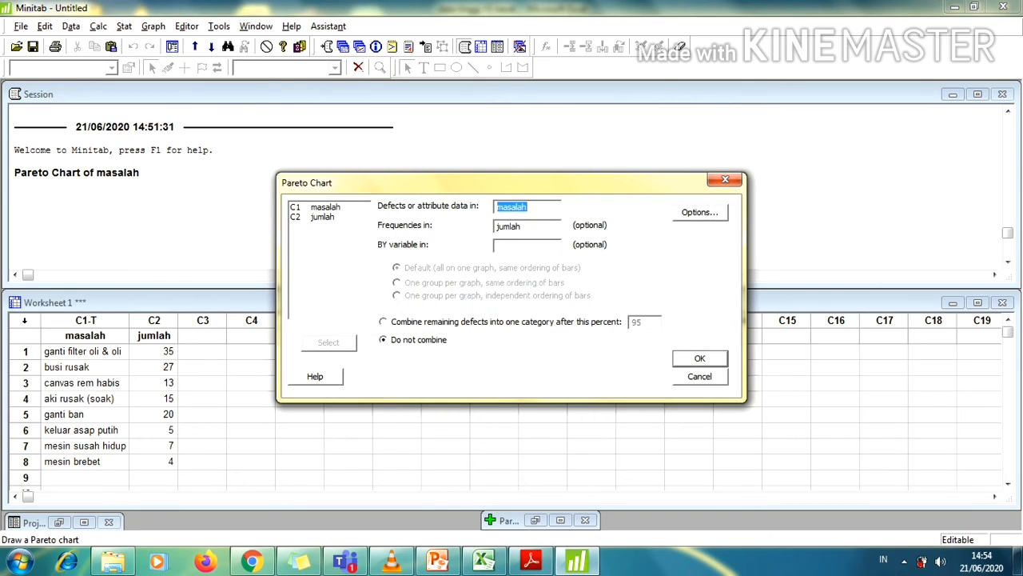
pyautogui.click(528, 207)
pyautogui.click(384, 321)
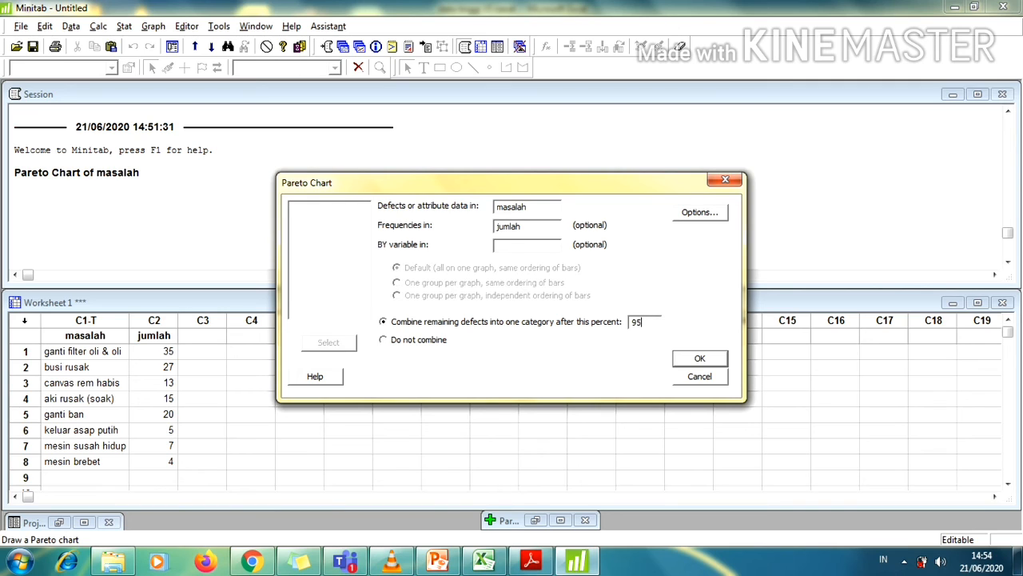
pyautogui.press('BackSpace')
pyautogui.press('BackSpace')
pyautogui.write('80')
pyautogui.click(700, 358)
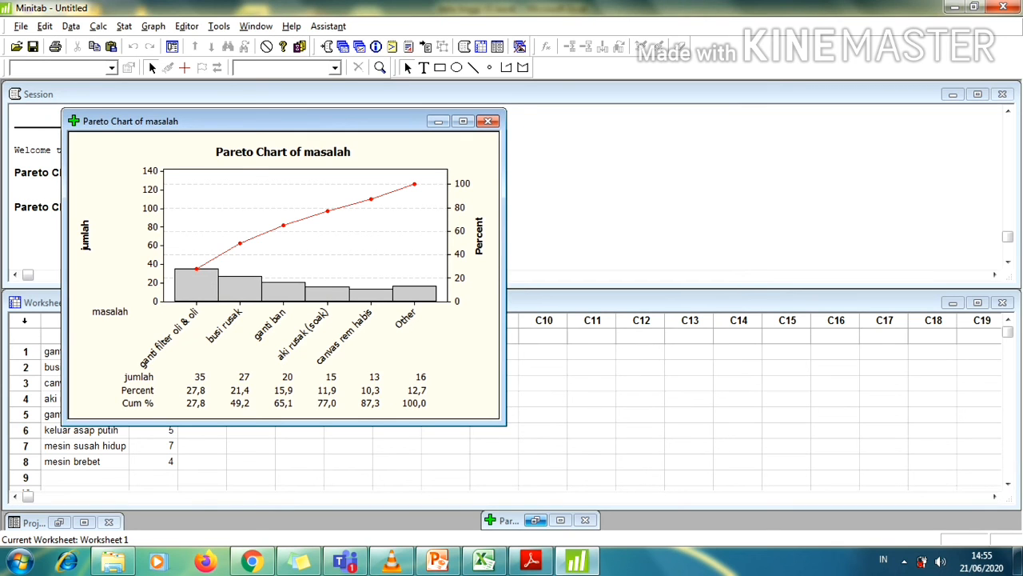
# Step: Restore the minimized first Pareto chart and arrange the second chart's window beside it for comparison
pyautogui.click(536, 520)
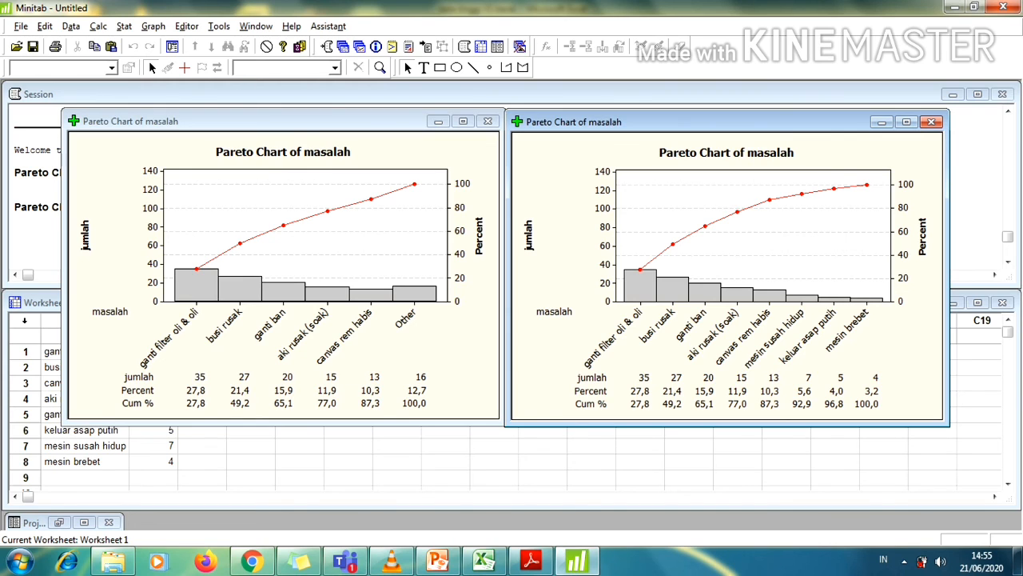
pyautogui.click(288, 121)
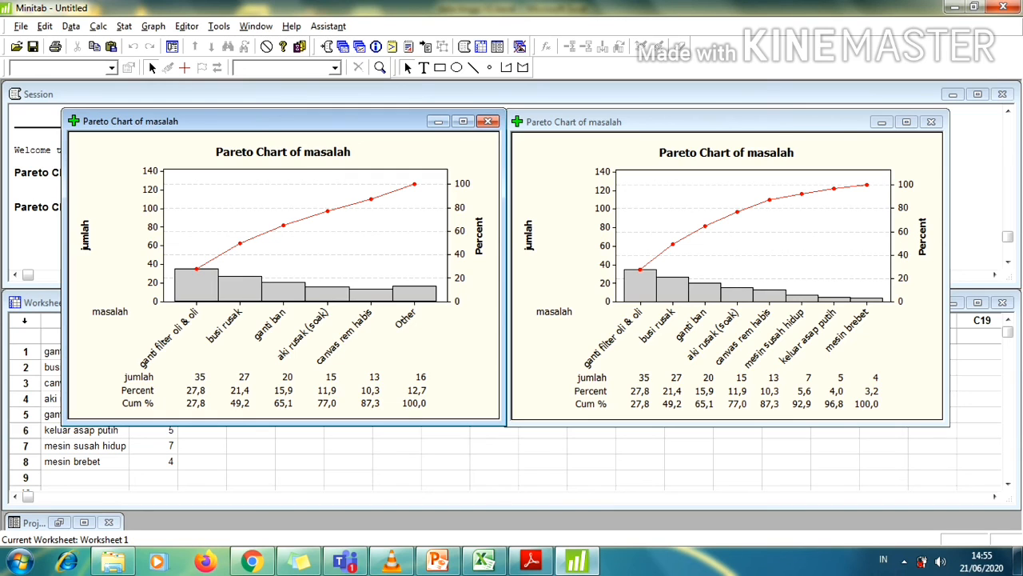
pyautogui.moveTo(288, 122); pyautogui.dragTo(275, 120)
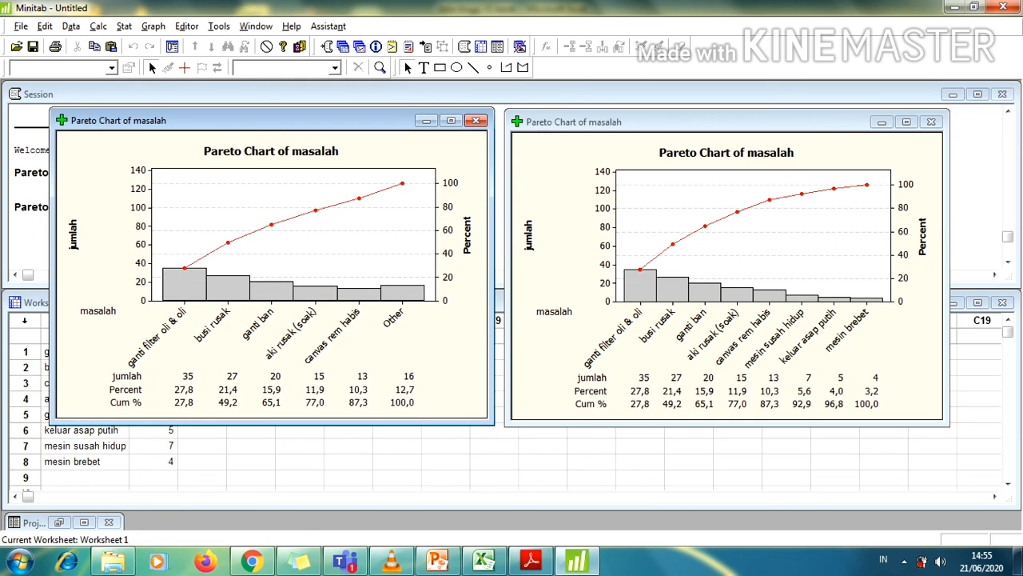